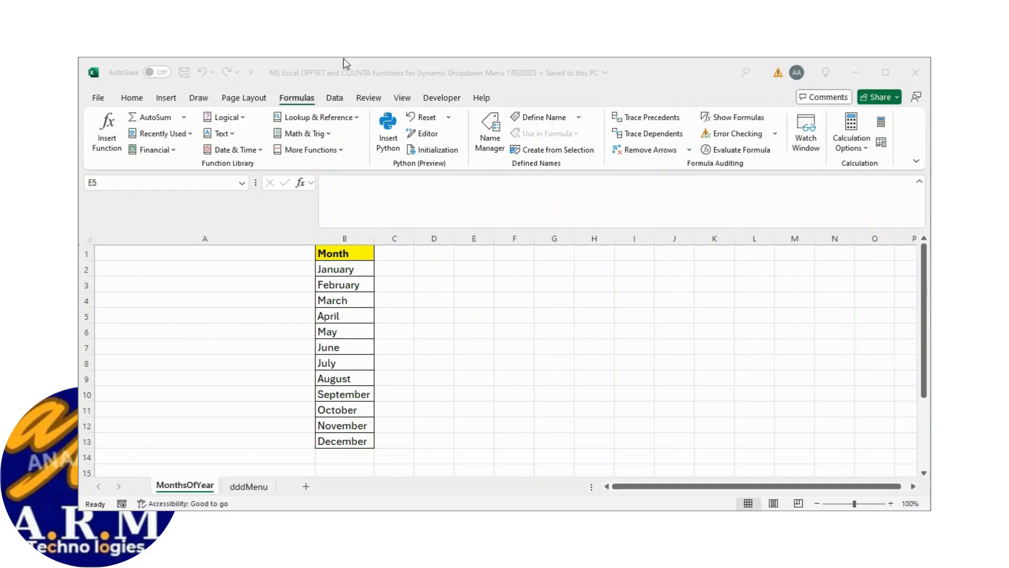
Enter =OFFSET(MonthsOfYear!$B$2, 0, 0, COUNTA(MonthsOfYear!$B:$B) -1, 1) in cell F5 of the MonthsOfYear sheet
key(alt+Tab)
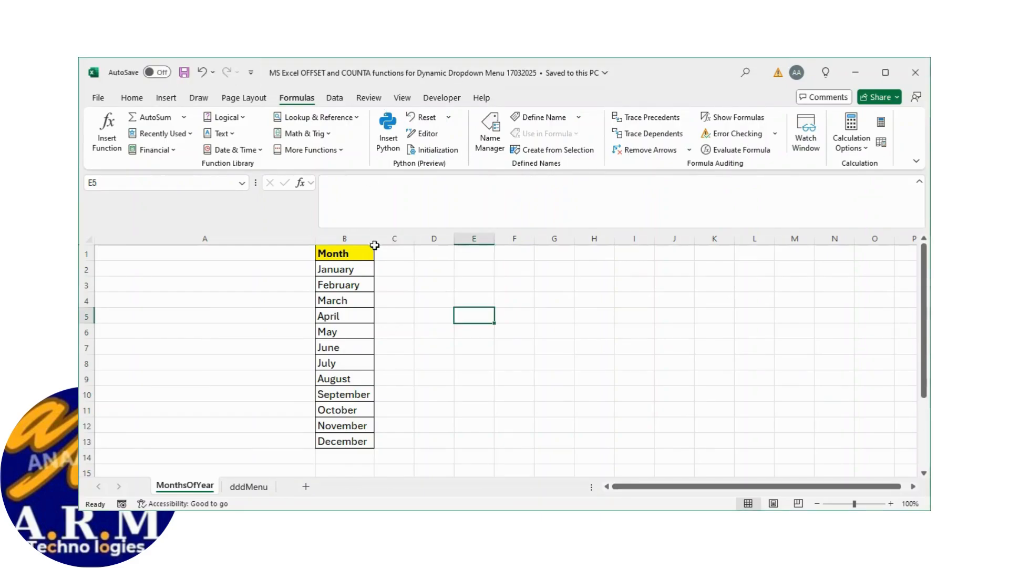
click(357, 239)
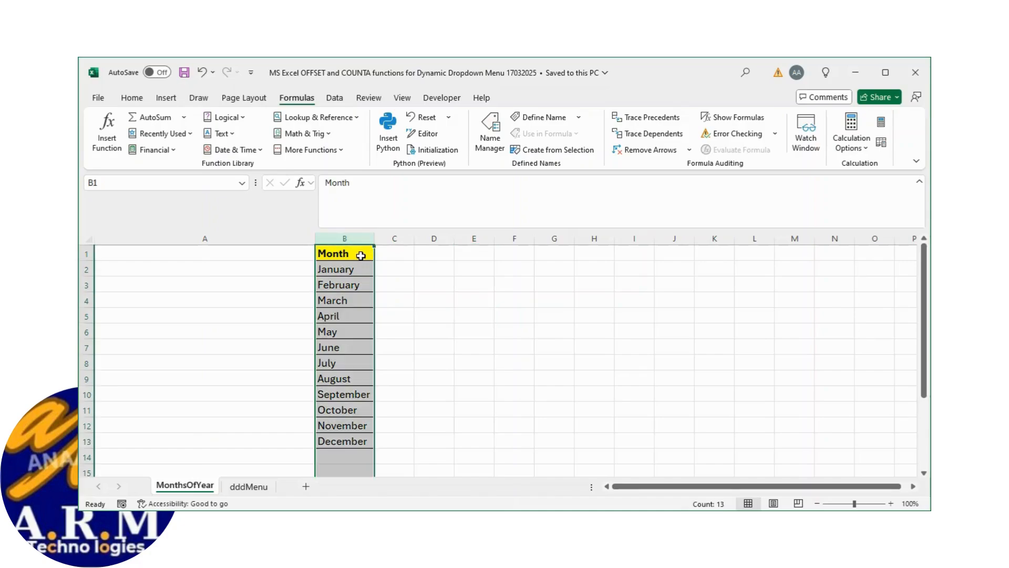
click(359, 254)
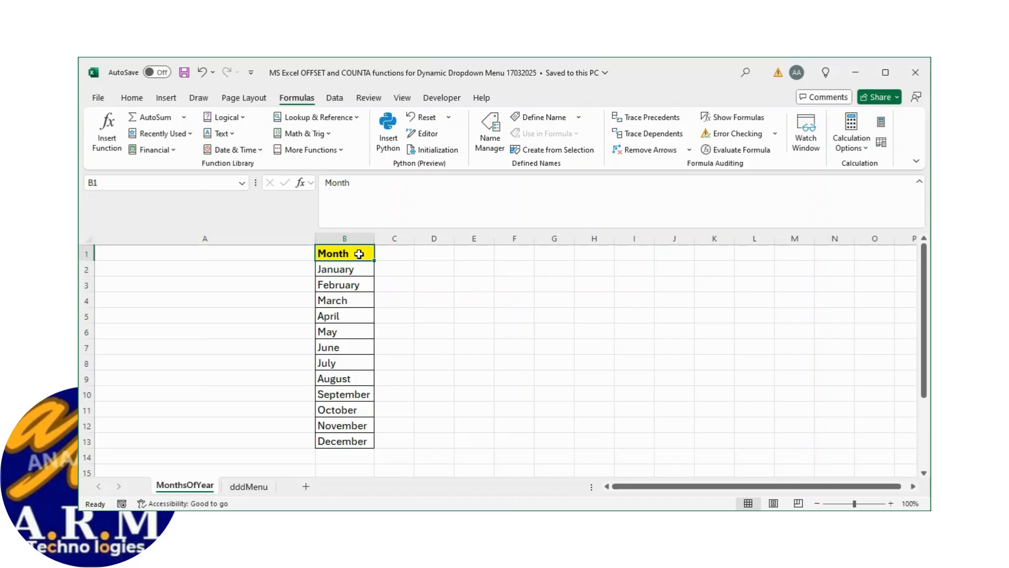
click(510, 316)
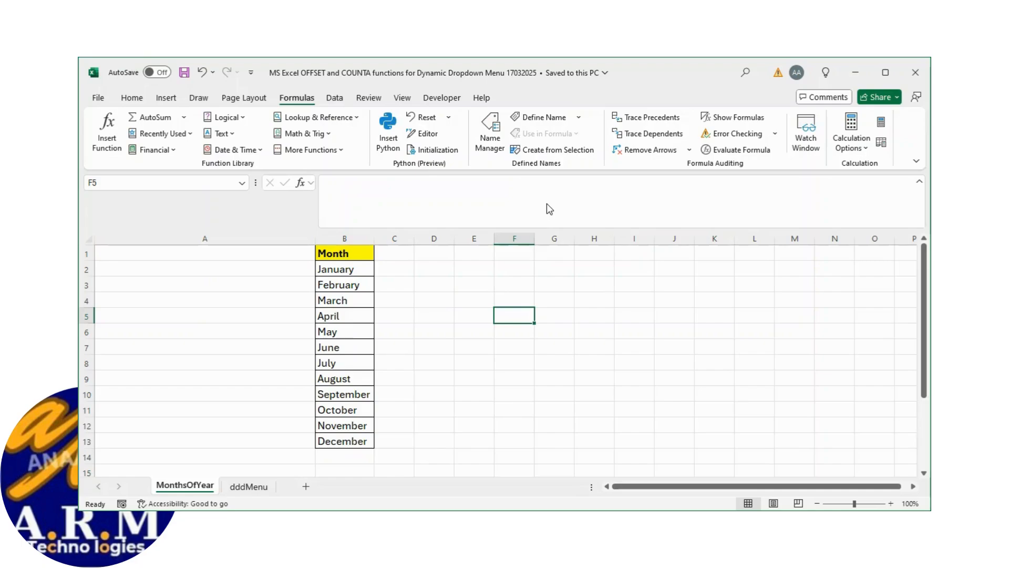
text(=OFFSET(MonthsOfYear!$B$2, 0, 0, COUNTA(MonthsOfYear!$B:$B) -1, 1))
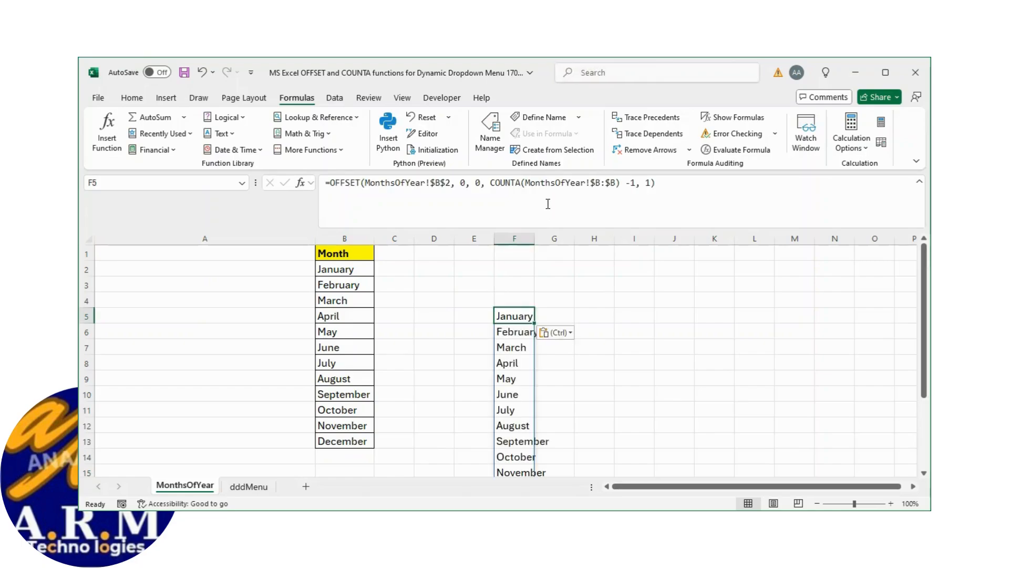
Go through the arguments of the OFFSET formula in cell F5 and erase the whole formula
click(641, 182)
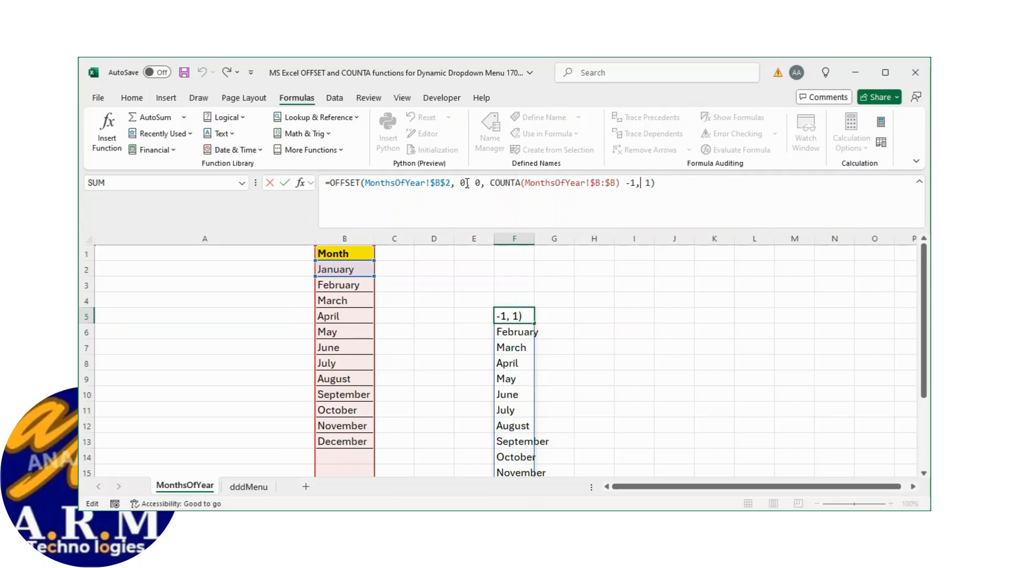
click(467, 183)
click(492, 182)
click(660, 183)
key(BackSpace)
key(BackSpace)
key(BackSpace)
key(BackSpace)
key(BackSpace)
key(BackSpace)
key(BackSpace)
key(BackSpace)
key(BackSpace)
key(BackSpace)
key(BackSpace)
key(BackSpace)
key(BackSpace)
key(BackSpace)
key(BackSpace)
key(BackSpace)
key(BackSpace)
key(BackSpace)
key(BackSpace)
key(BackSpace)
key(BackSpace)
key(BackSpace)
key(BackSpace)
key(BackSpace)
key(BackSpace)
key(BackSpace)
key(BackSpace)
key(BackSpace)
key(BackSpace)
key(BackSpace)
key(BackSpace)
key(BackSpace)
key(BackSpace)
key(BackSpace)
key(BackSpace)
key(BackSpace)
key(BackSpace)
key(BackSpace)
key(BackSpace)
key(BackSpace)
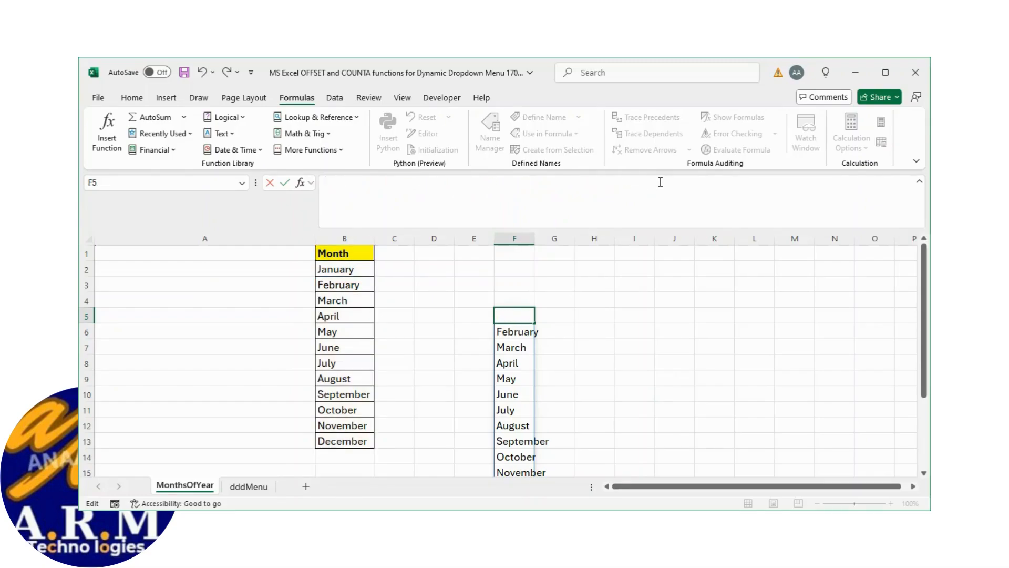
key(Return)
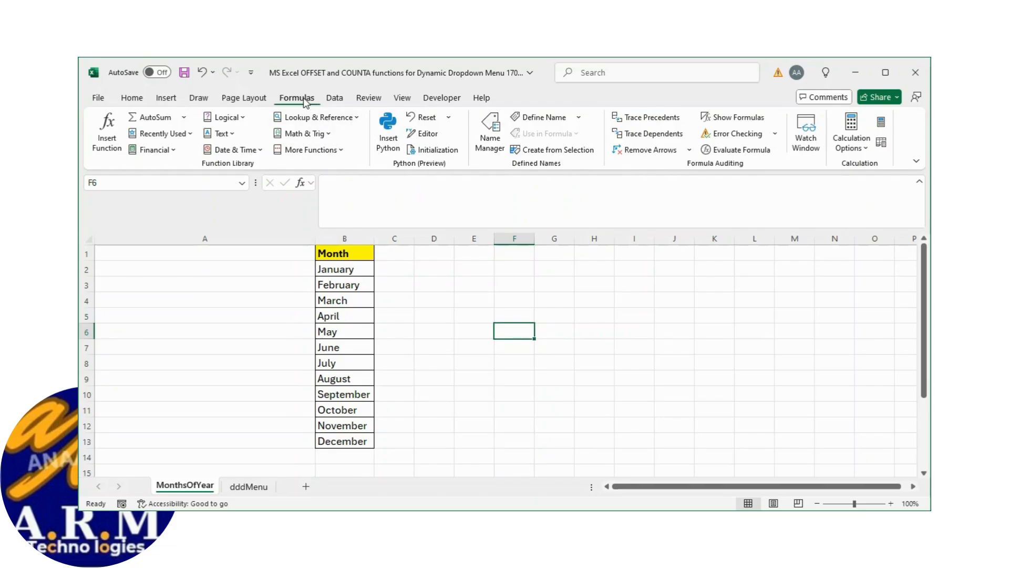
Define a name for the dynamic month list in column B
click(554, 122)
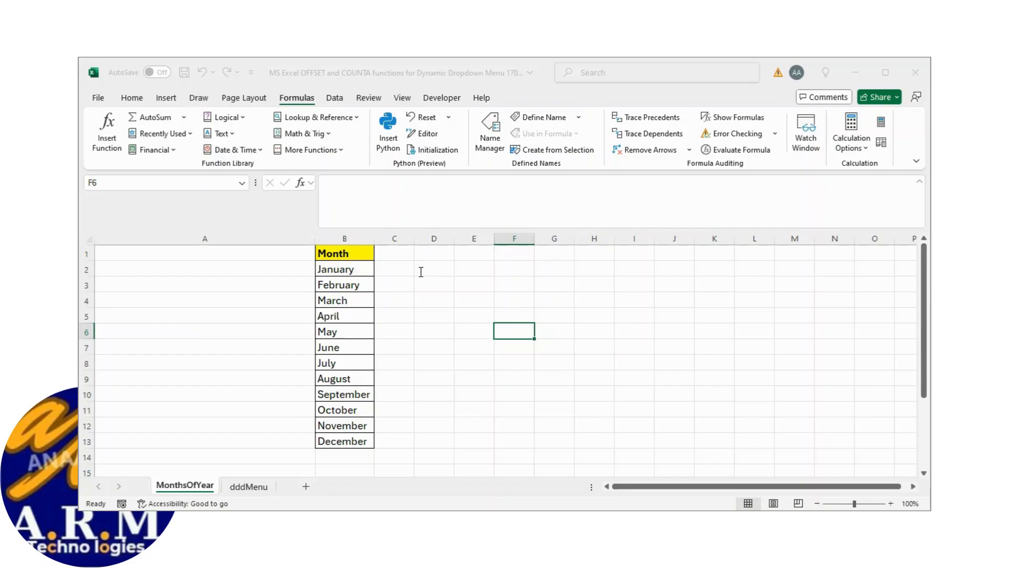
click(414, 325)
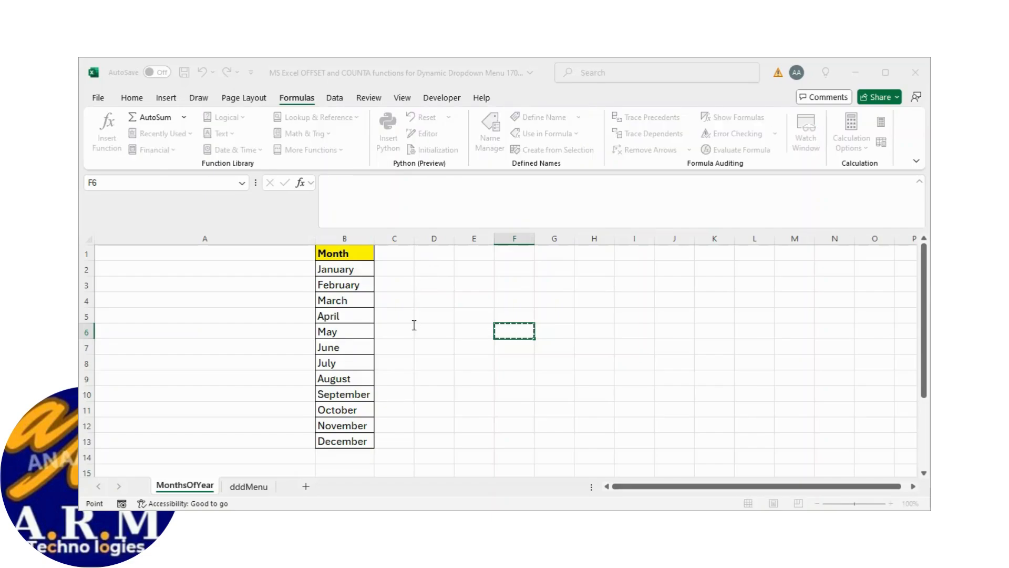
key(BackSpace)
key(Escape)
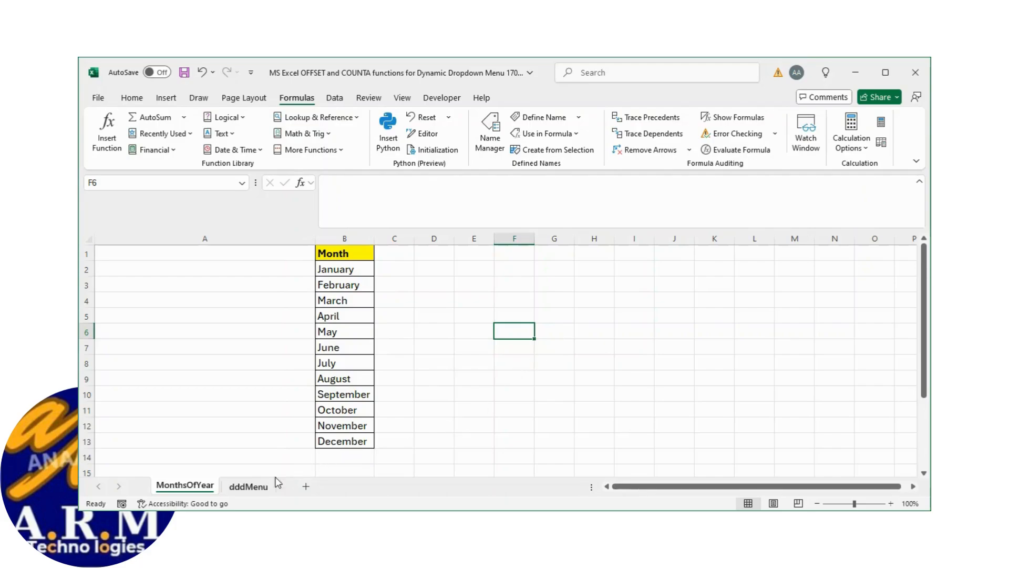
On the dddMenu sheet, clear cell E2 and apply list data validation for the months to it
click(246, 488)
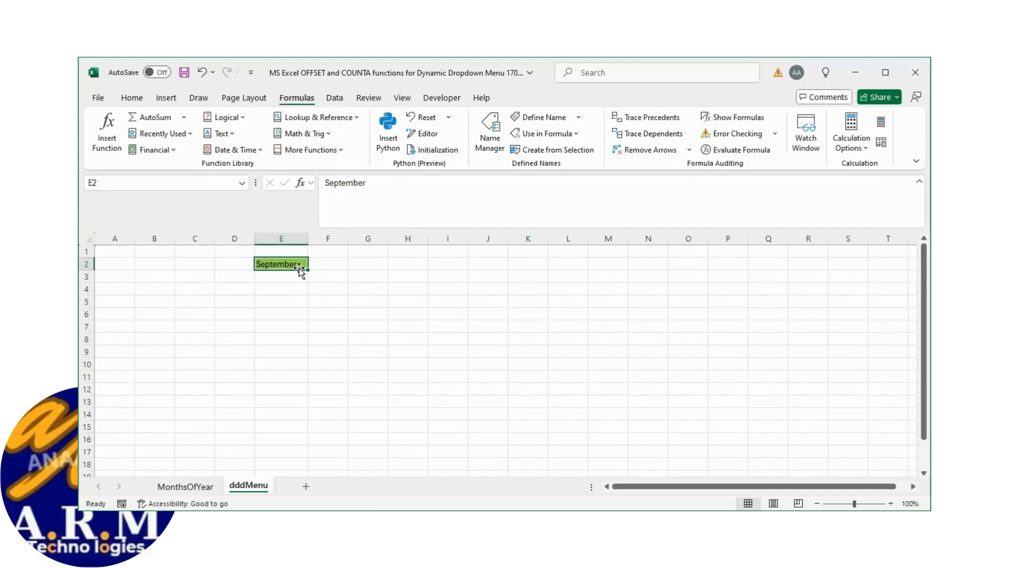
key(Delete)
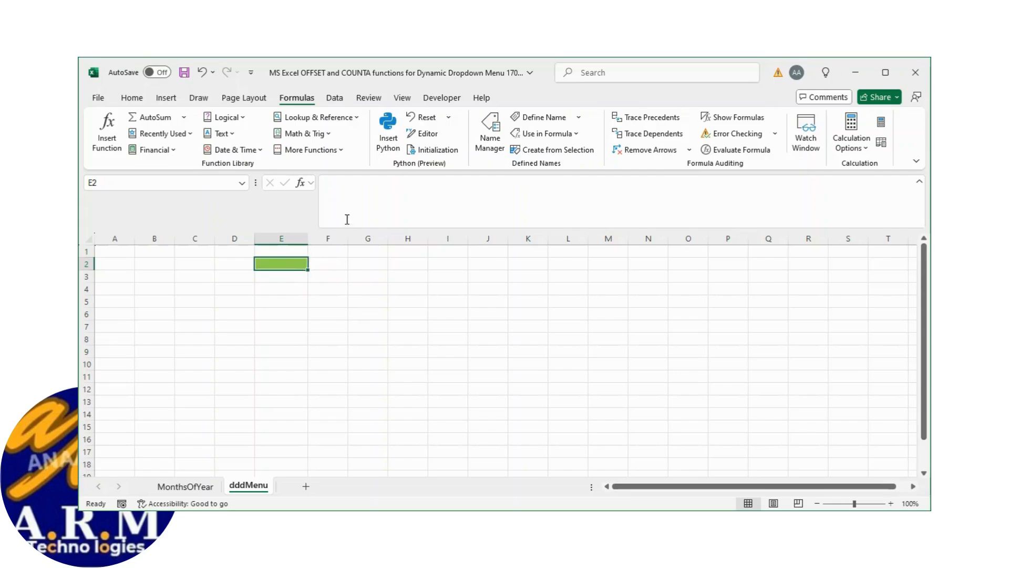
click(334, 98)
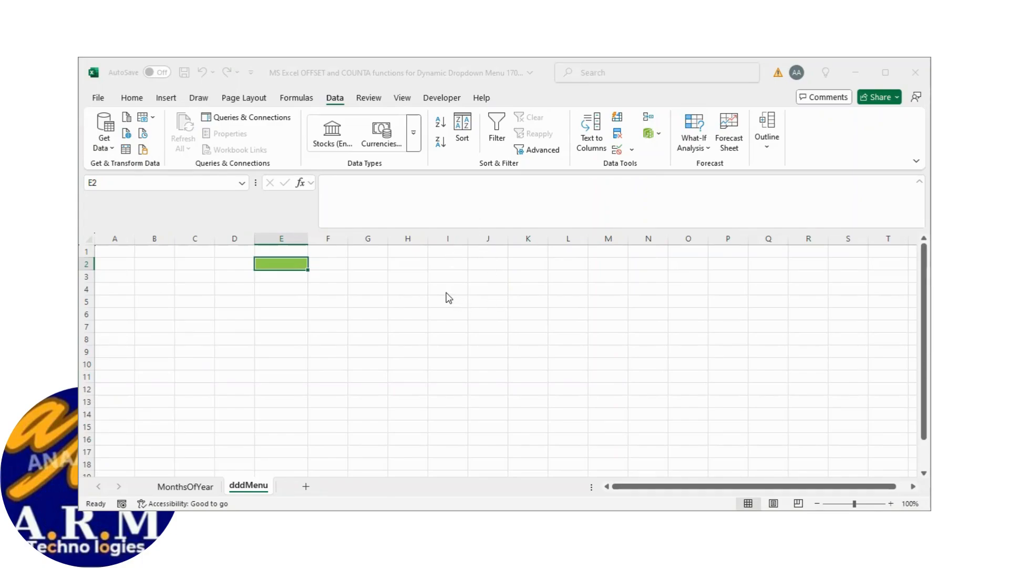
click(383, 345)
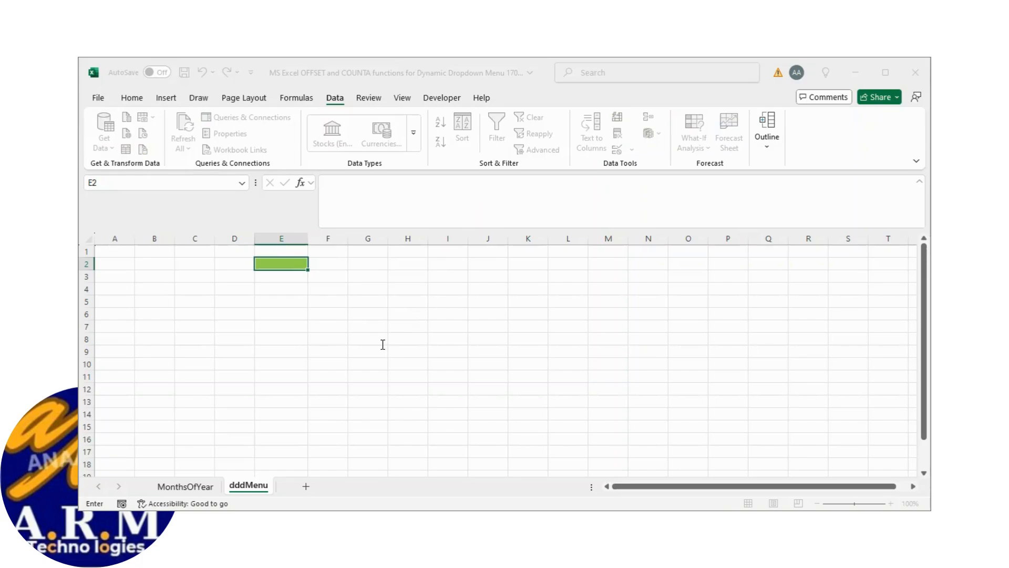
click(506, 408)
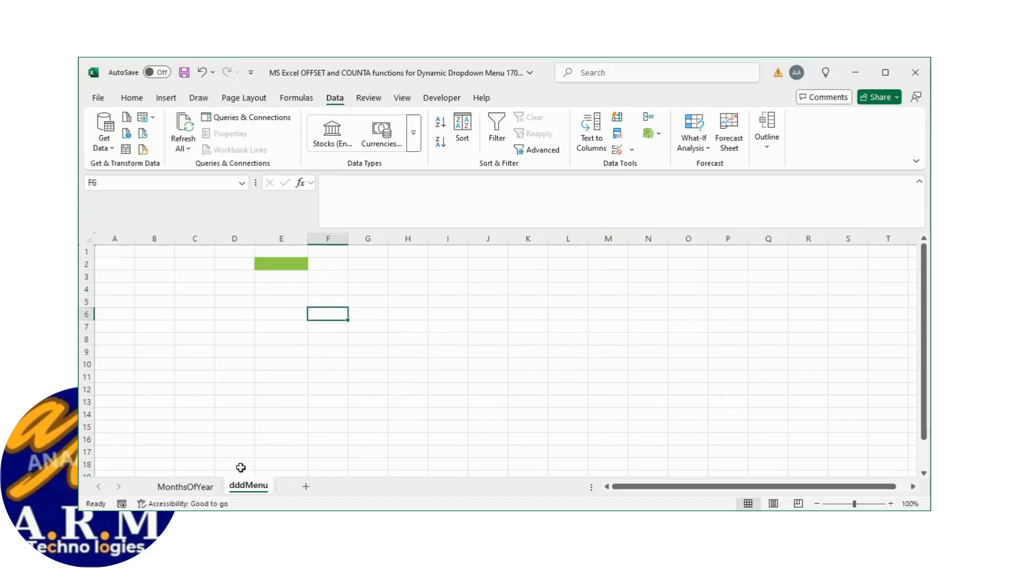
Review the month column on MonthsOfYear, then choose February from the dropdown in cell E2 of dddMenu
click(208, 486)
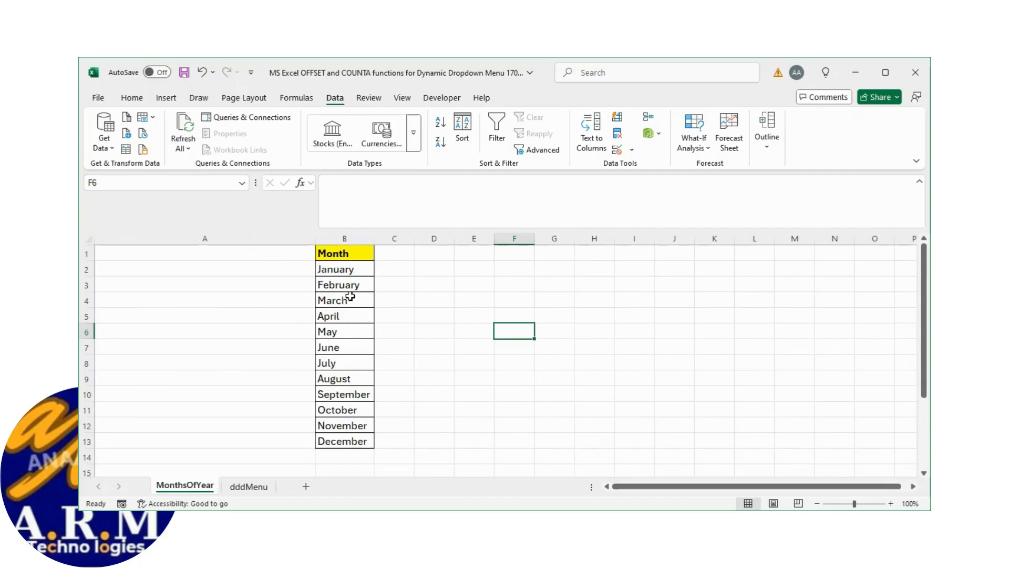
click(350, 240)
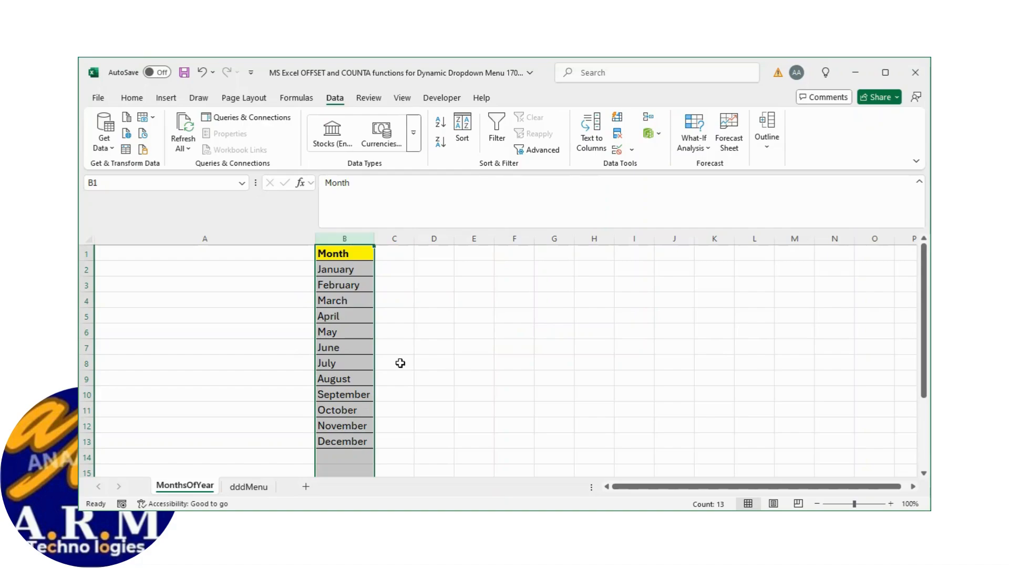
click(263, 489)
click(287, 264)
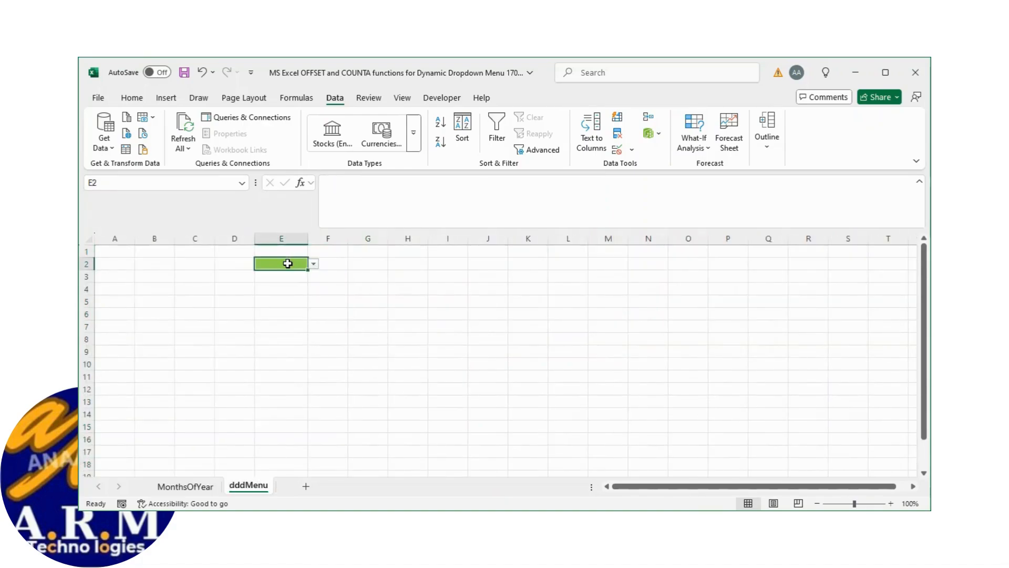
click(315, 264)
click(284, 287)
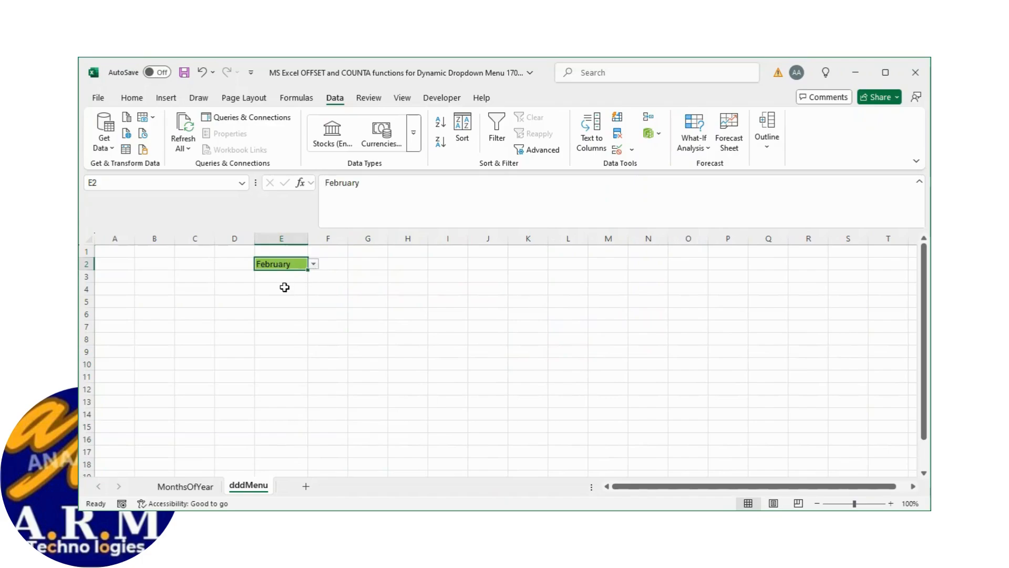
Add Monday, Tuesday and Friday below December in cells B14 to B16 of the MonthsOfYear sheet
click(200, 486)
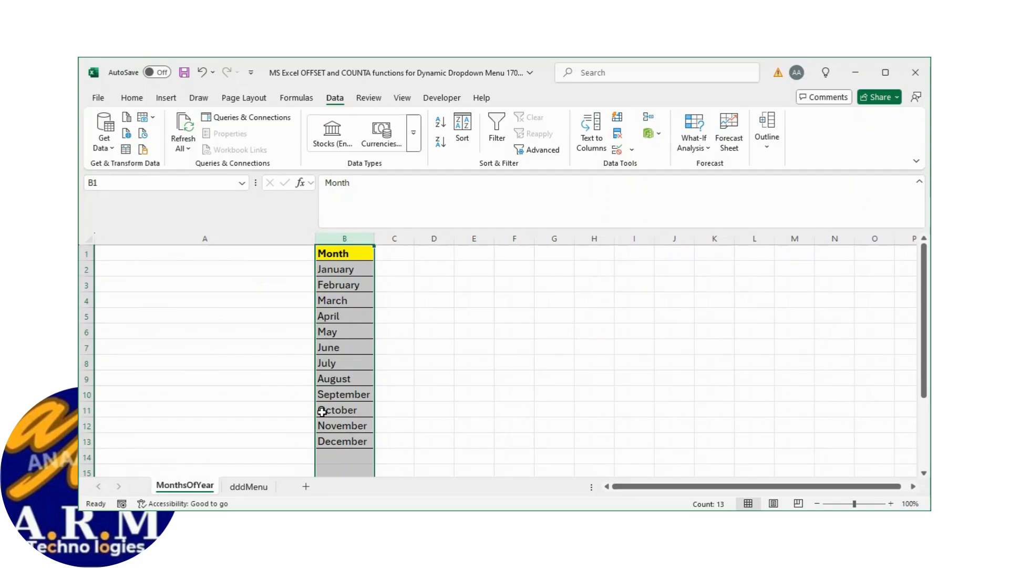
scroll(389, 381, down, 1)
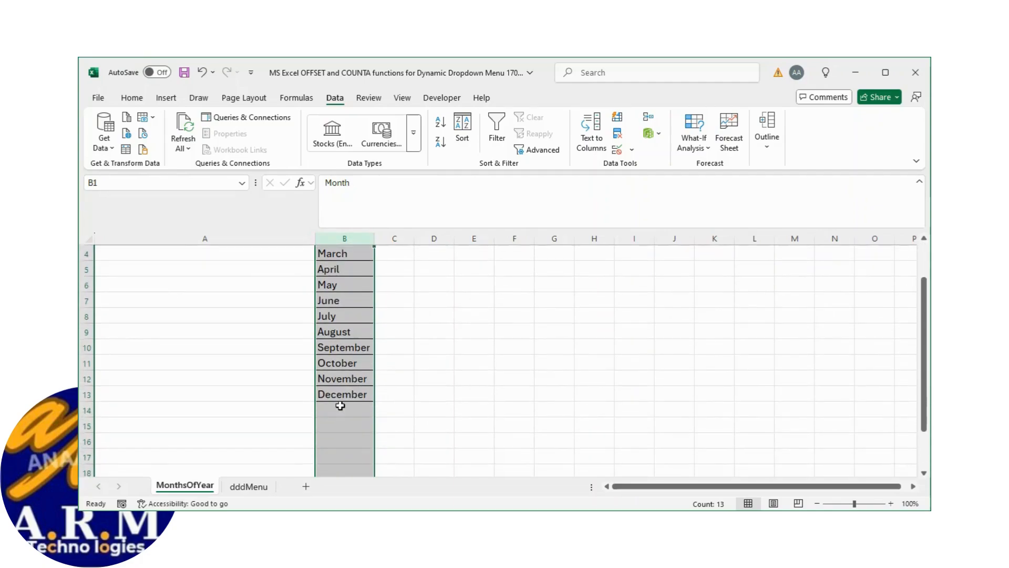
click(334, 421)
click(346, 404)
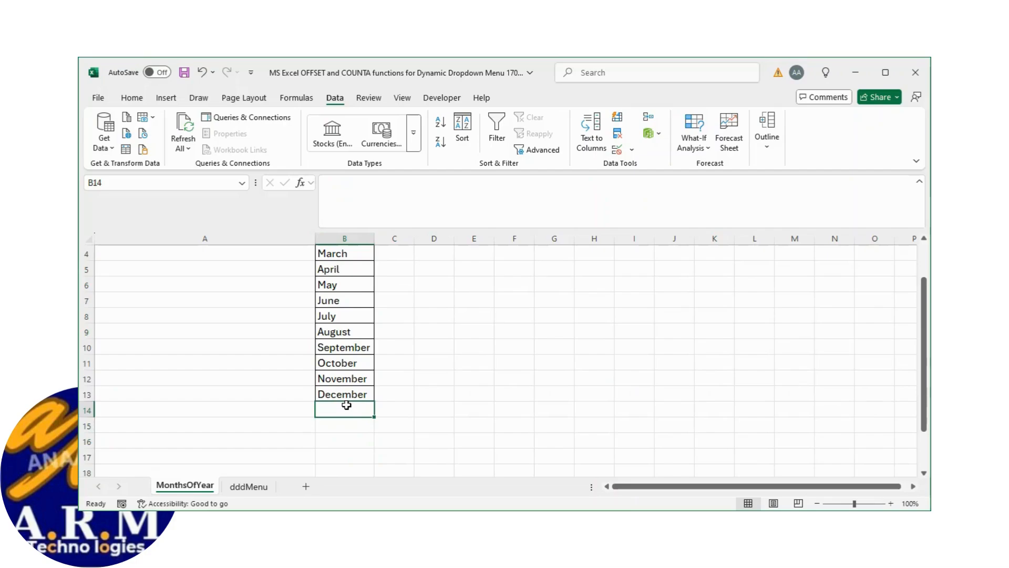
text(Monda)
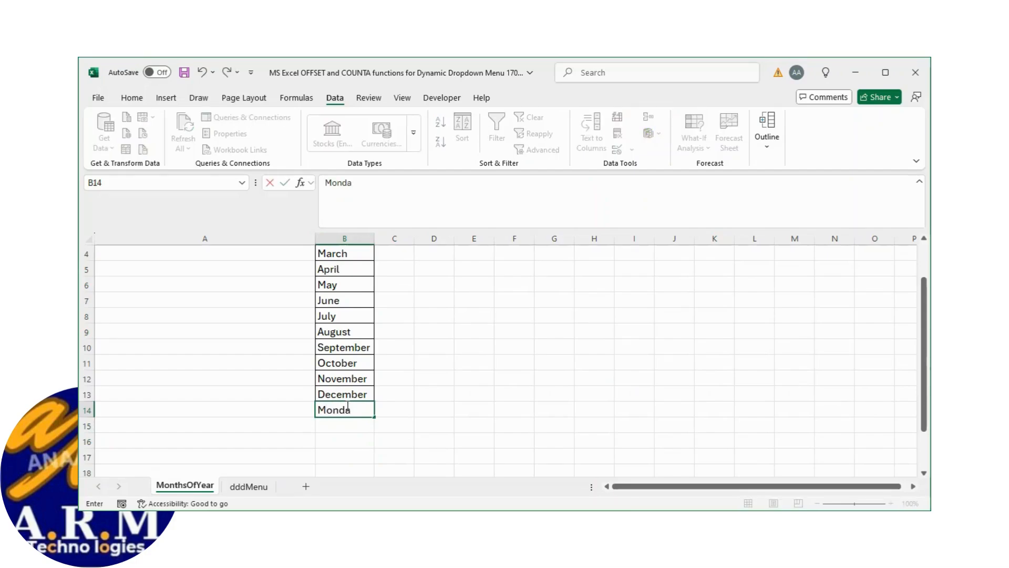
text(y)
key(Return)
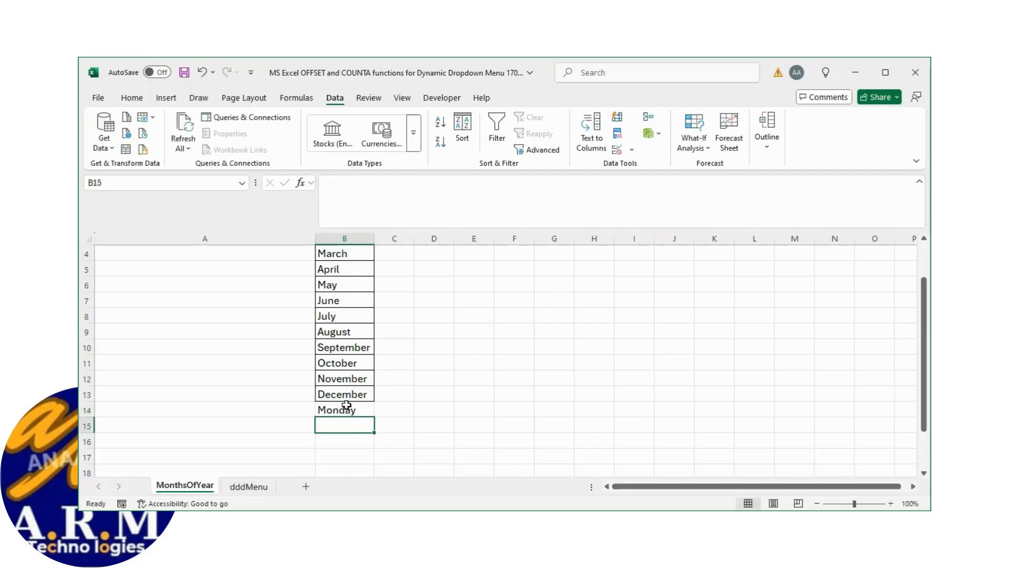
text(Tue)
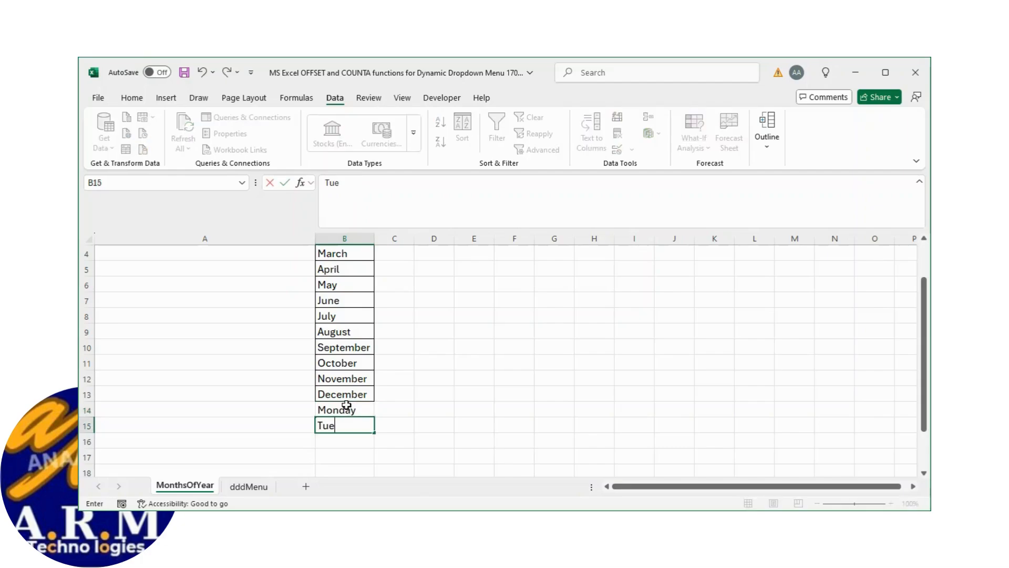
text(sday)
key(Return)
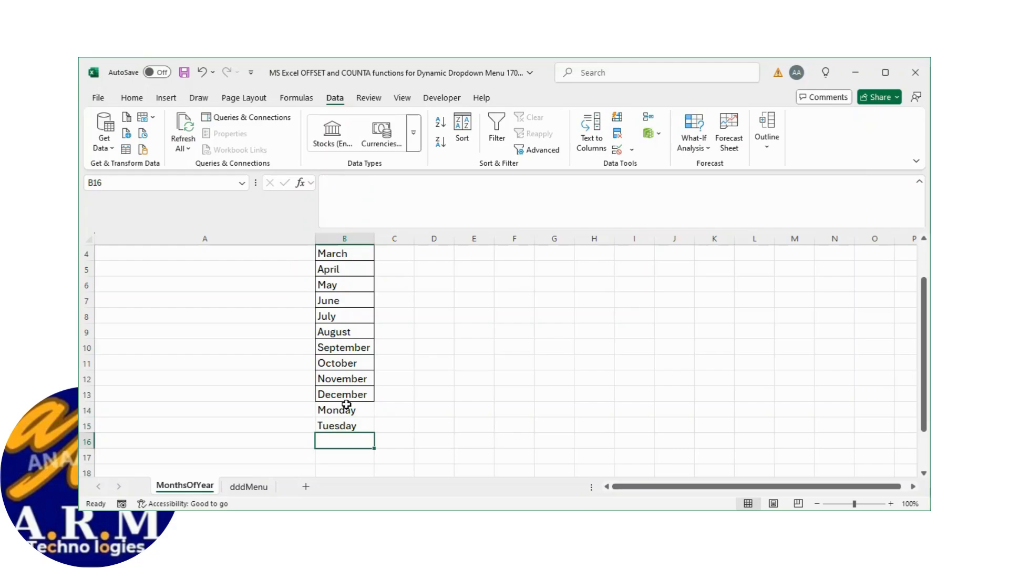
text(Frida)
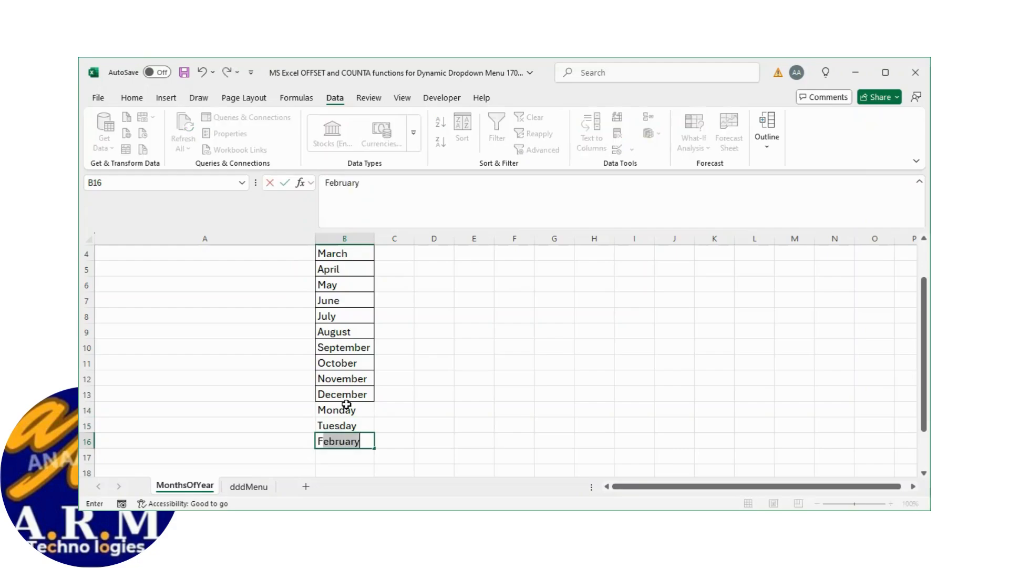
text(y)
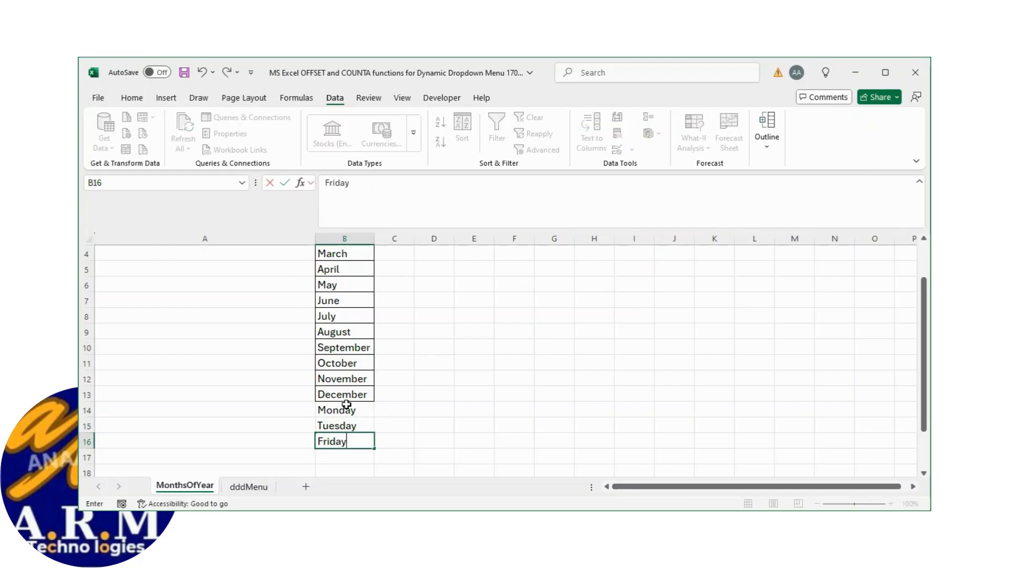
key(Return)
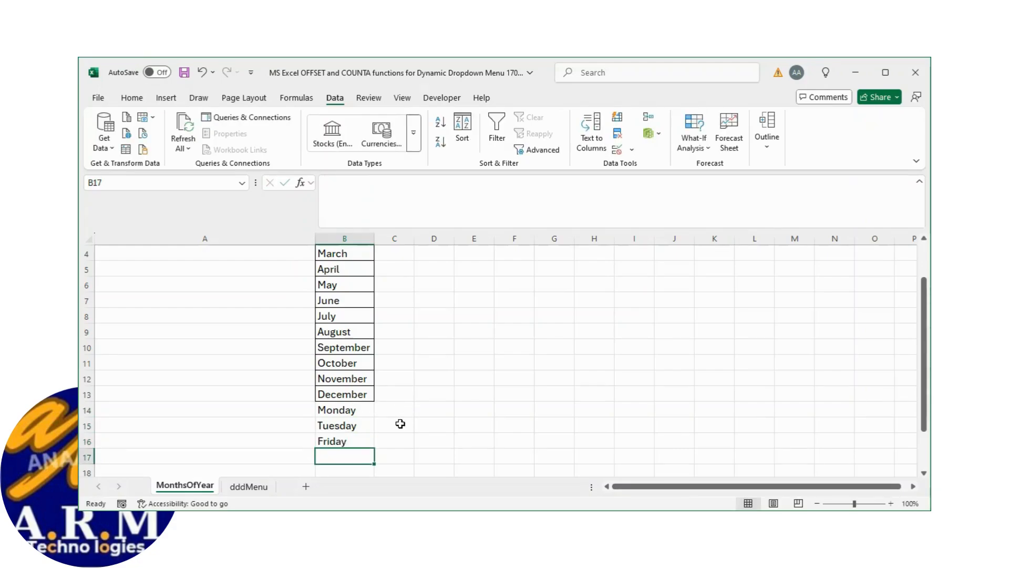
Check the dddMenu sheet, then save the workbook with the MonthsOfYear sheet active
click(256, 492)
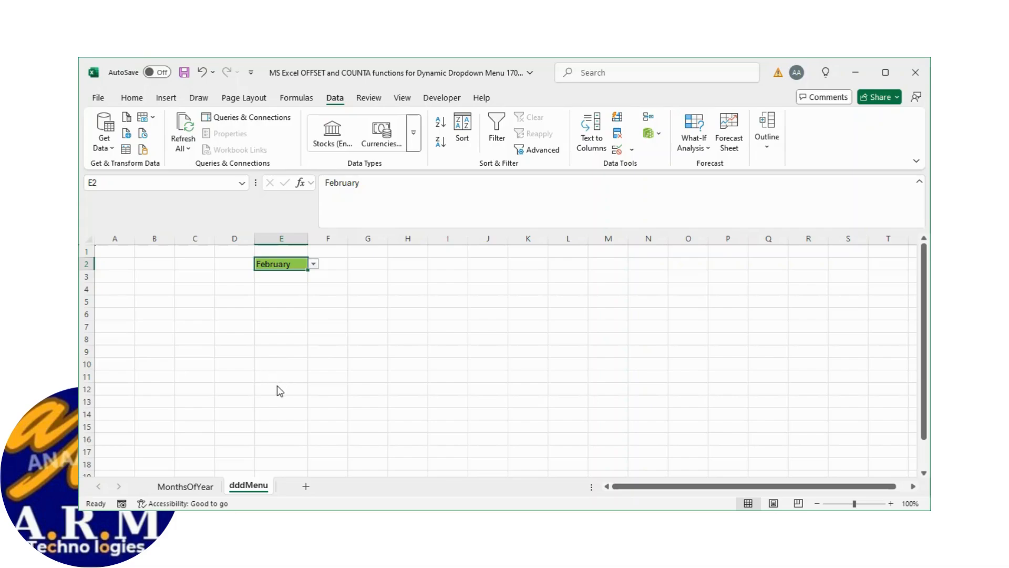
click(204, 487)
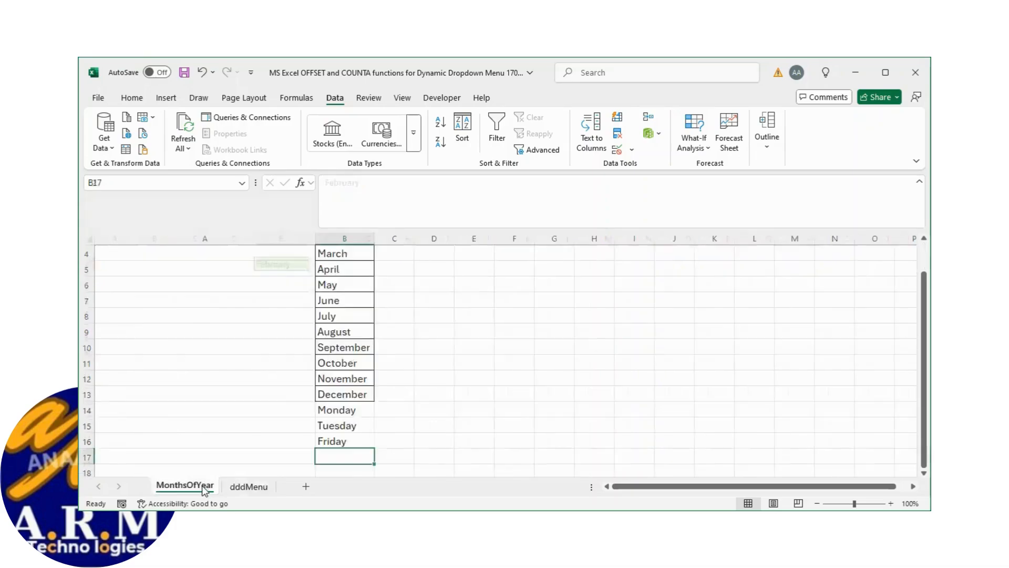
click(183, 73)
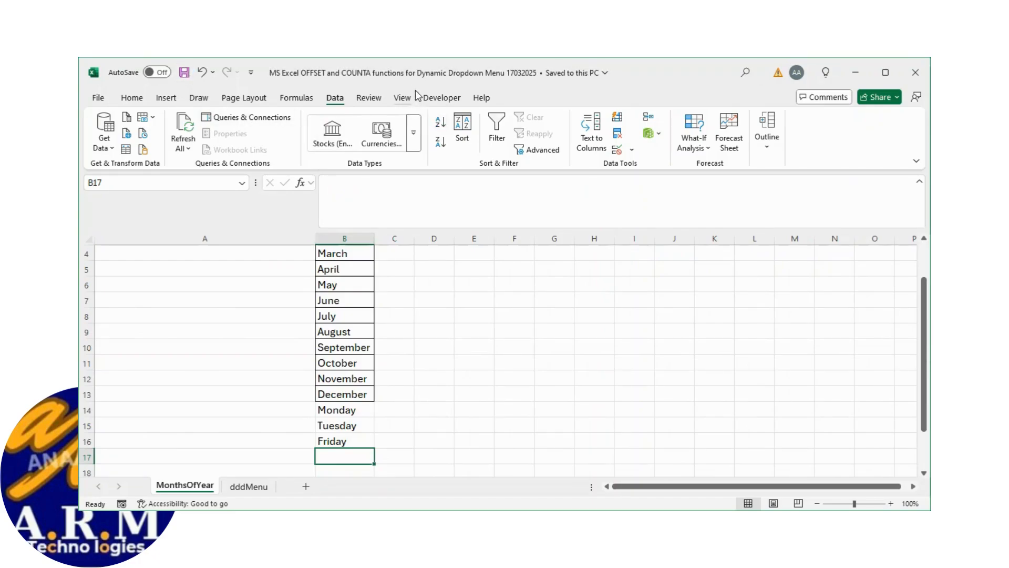
click(399, 54)
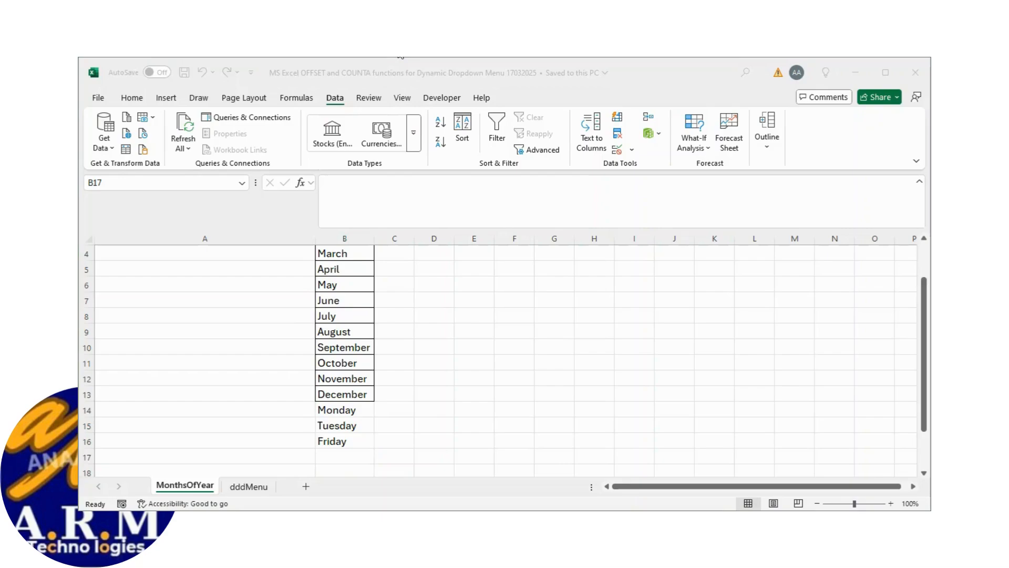